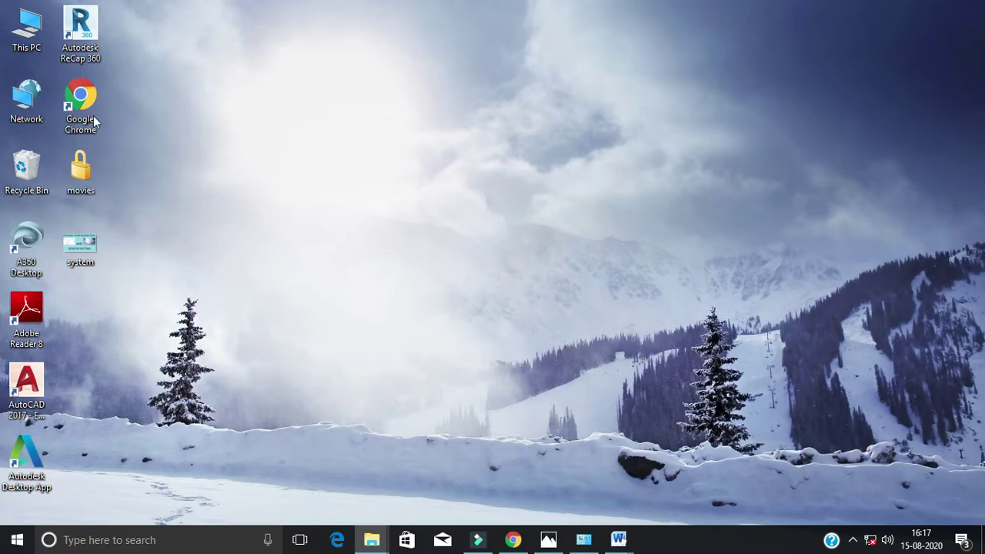
# Open the desktop icon settings from the personalization themes and enable the User's Files and Control Panel icons.
pyautogui.rightClick(303, 152)
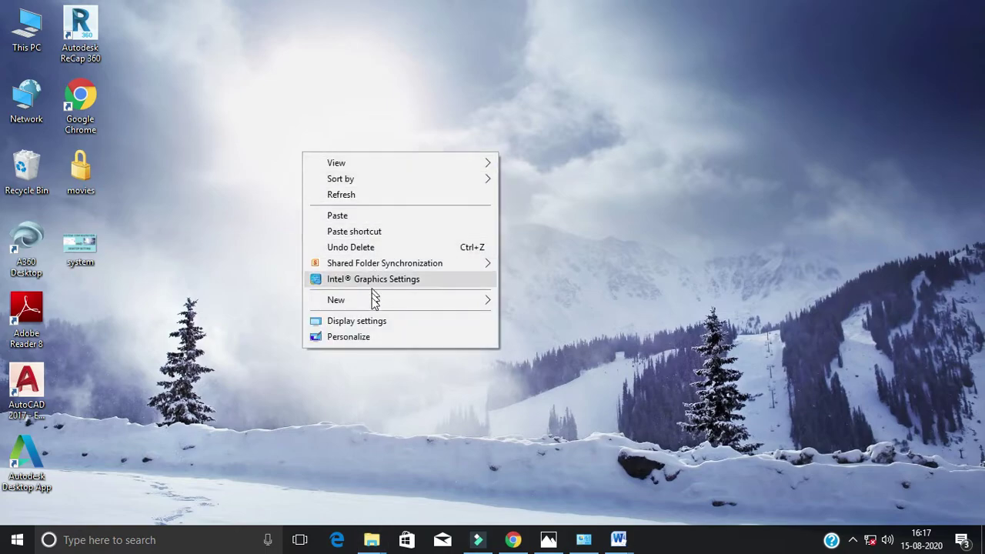
pyautogui.click(360, 343)
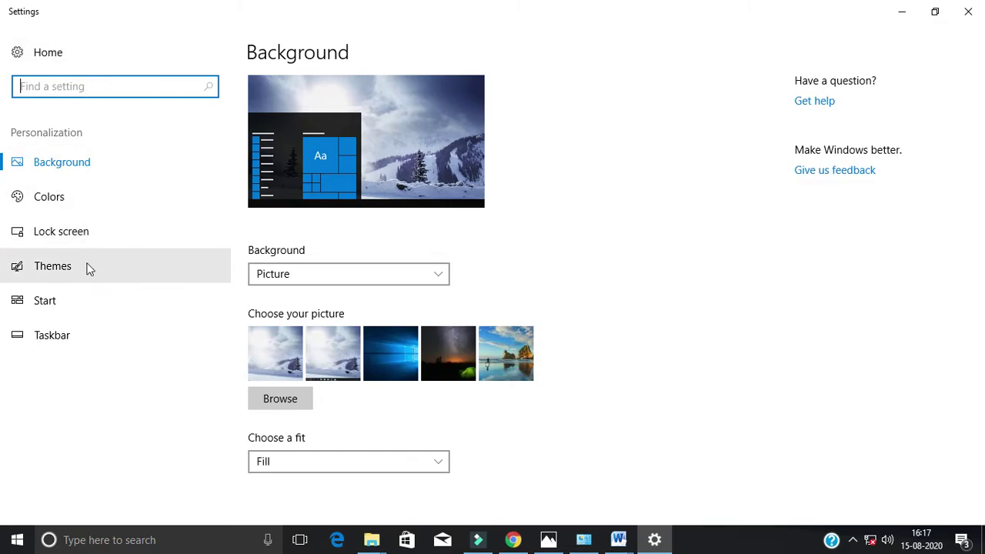
pyautogui.click(58, 274)
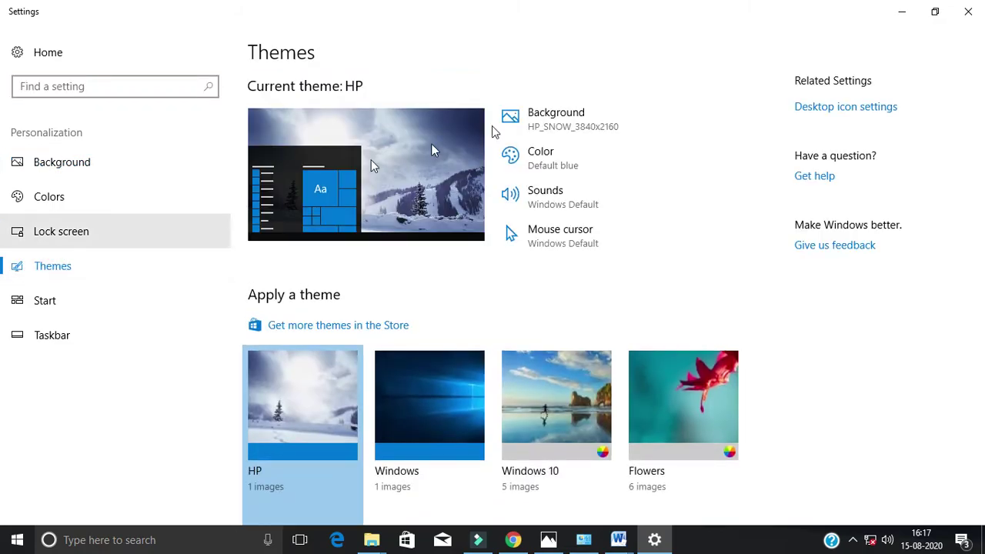
pyautogui.click(847, 114)
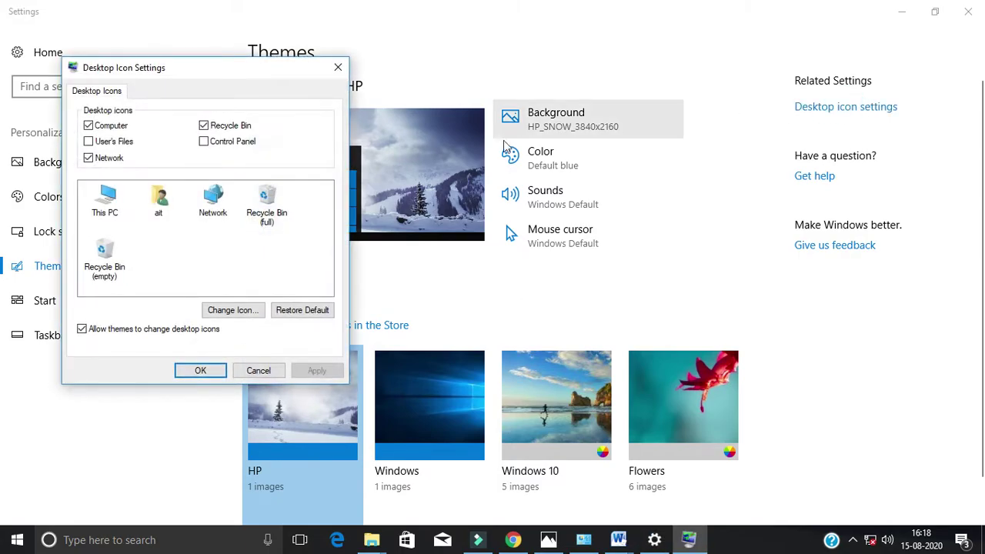
pyautogui.click(89, 142)
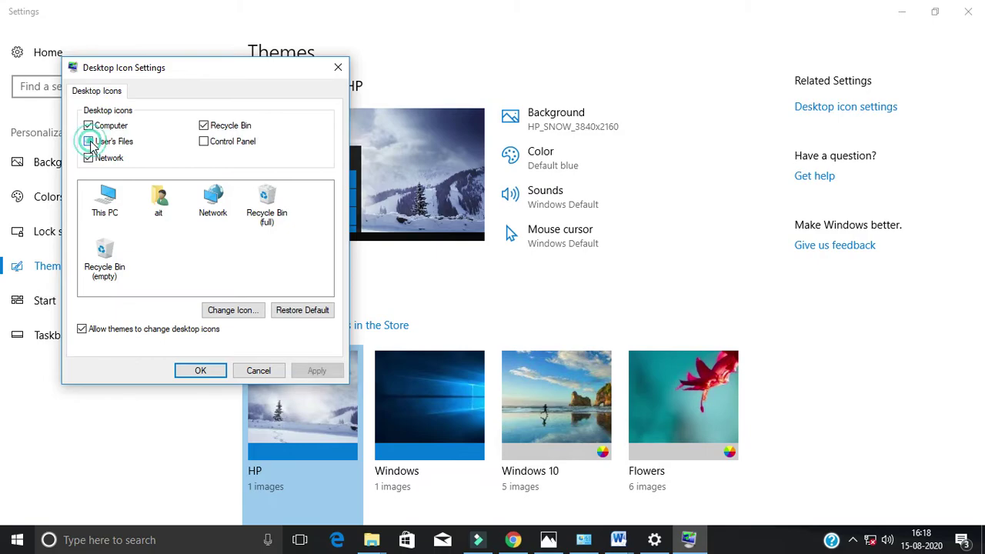
pyautogui.click(207, 144)
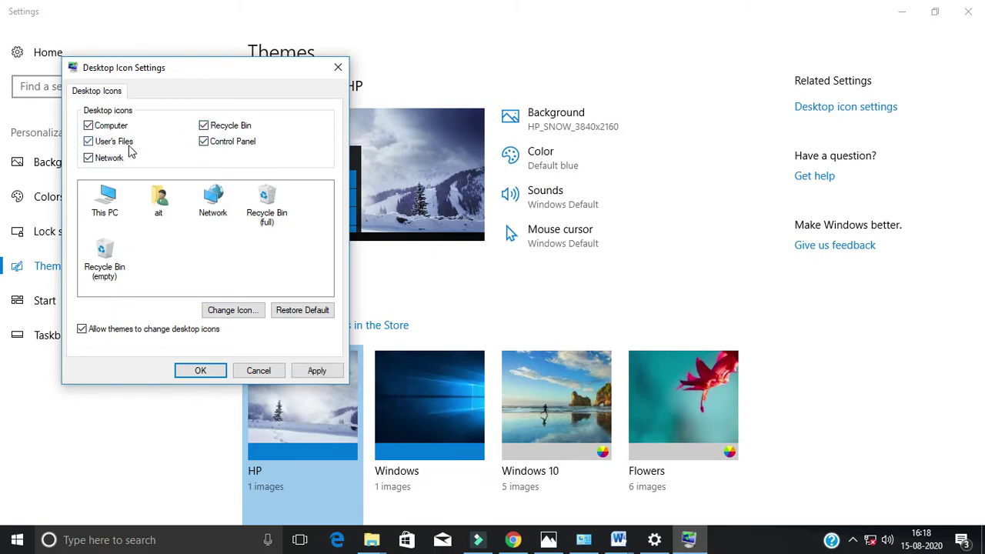
# Disable the Network, User's Files, Computer, Recycle Bin and Control Panel desktop icons, accept the changes and minimize the Settings window.
pyautogui.click(88, 158)
pyautogui.click(88, 142)
pyautogui.click(88, 126)
pyautogui.click(203, 125)
pyautogui.click(204, 139)
pyautogui.click(201, 371)
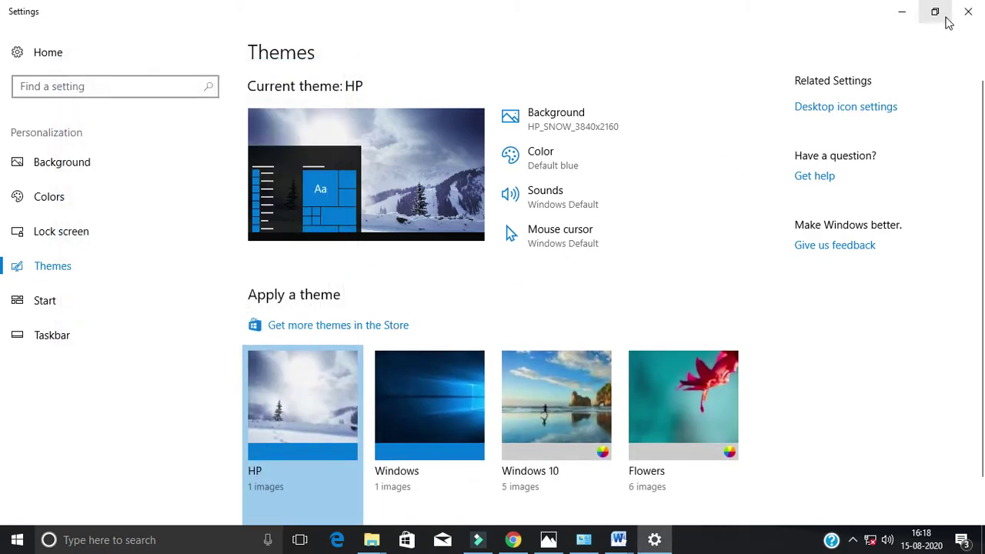
pyautogui.click(909, 13)
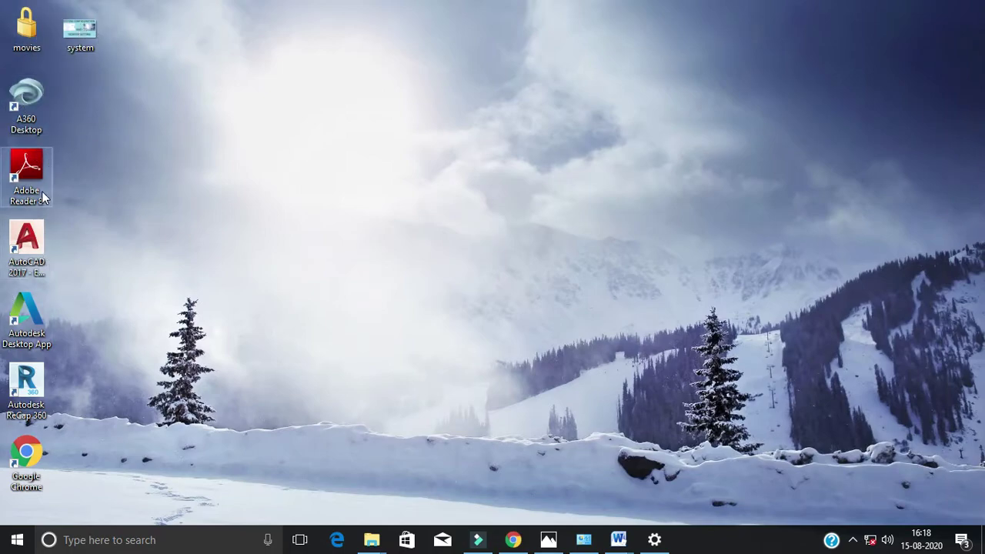
# Reopen the desktop icon settings, enable the Network, Computer and Recycle Bin icons, apply the changes and minimize Settings.
pyautogui.rightClick(336, 235)
pyautogui.click(406, 424)
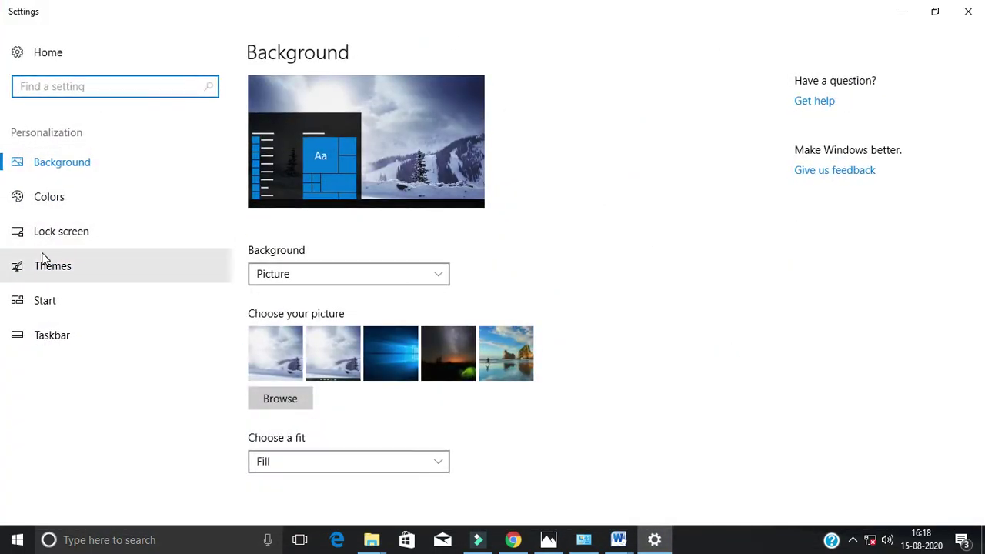
pyautogui.click(47, 269)
pyautogui.click(854, 108)
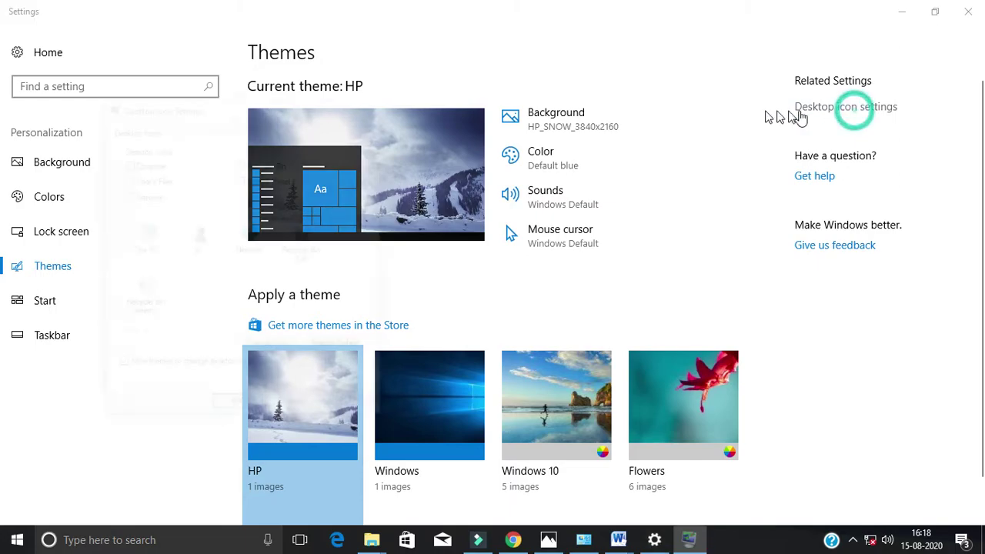
pyautogui.click(146, 196)
pyautogui.click(143, 163)
pyautogui.click(241, 163)
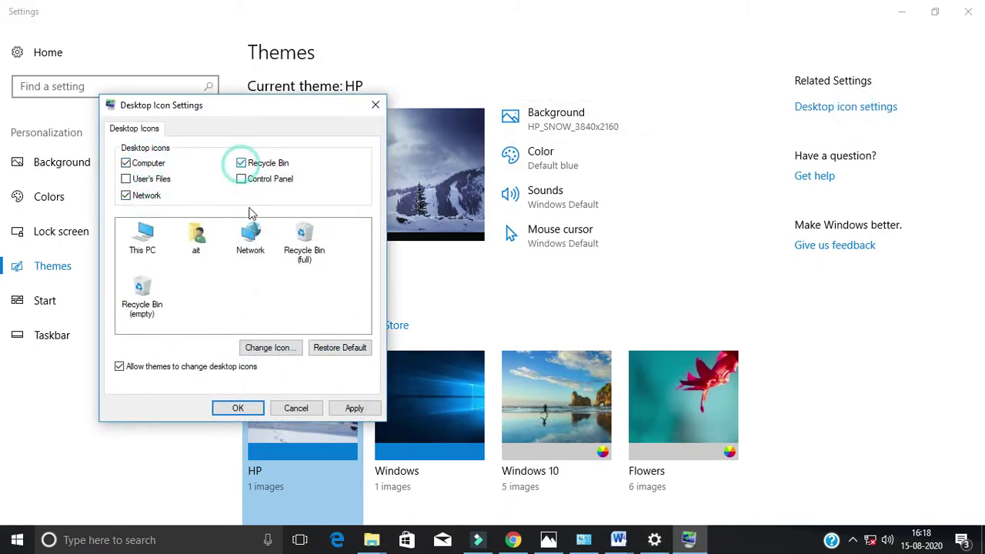
pyautogui.click(351, 408)
pyautogui.click(248, 408)
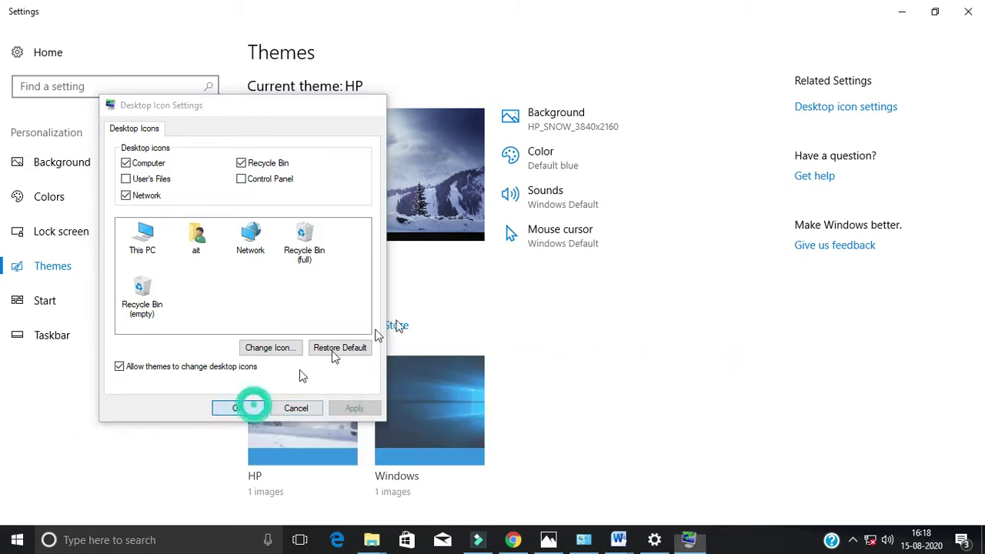
pyautogui.click(905, 12)
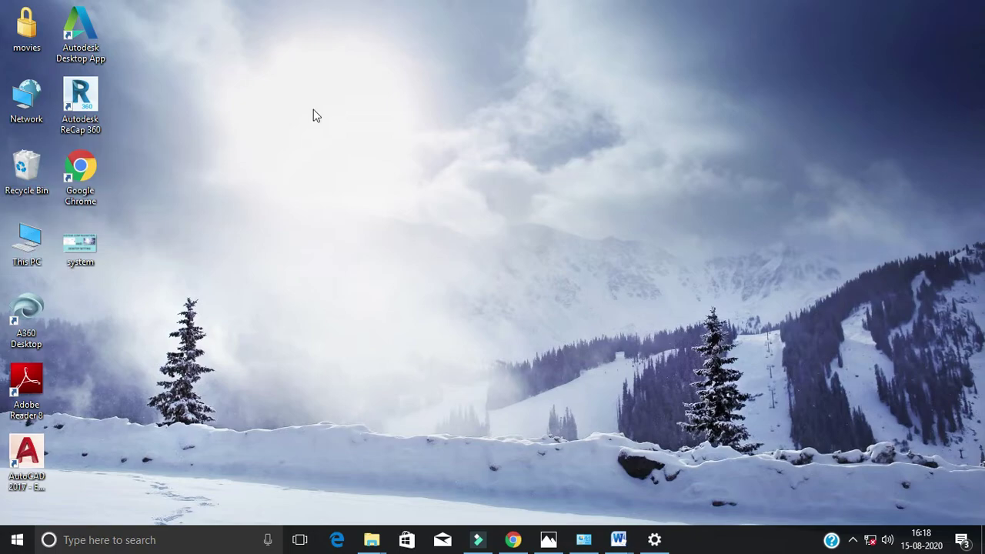
# Hide all icons on the desktop.
pyautogui.rightClick(358, 108)
pyautogui.moveTo(493, 112)
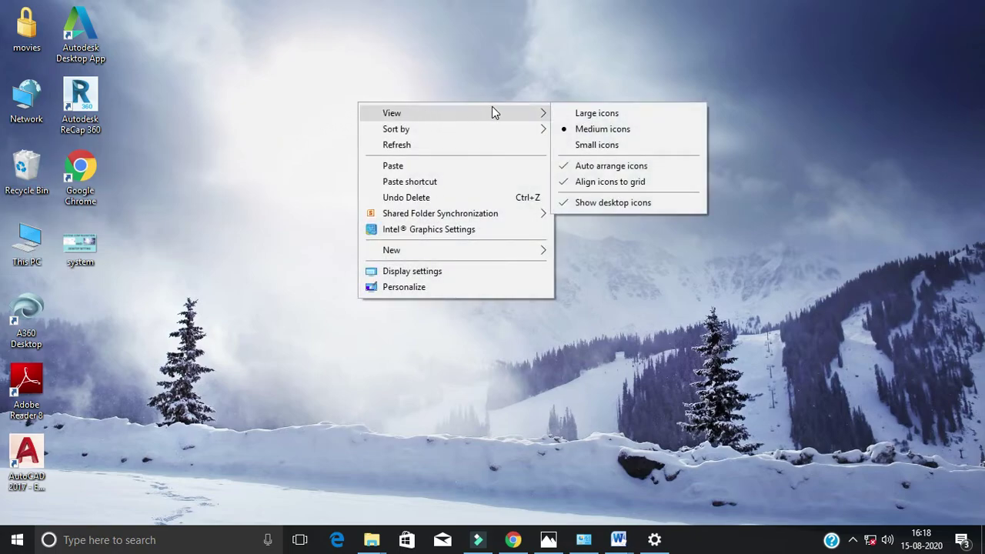
pyautogui.click(586, 203)
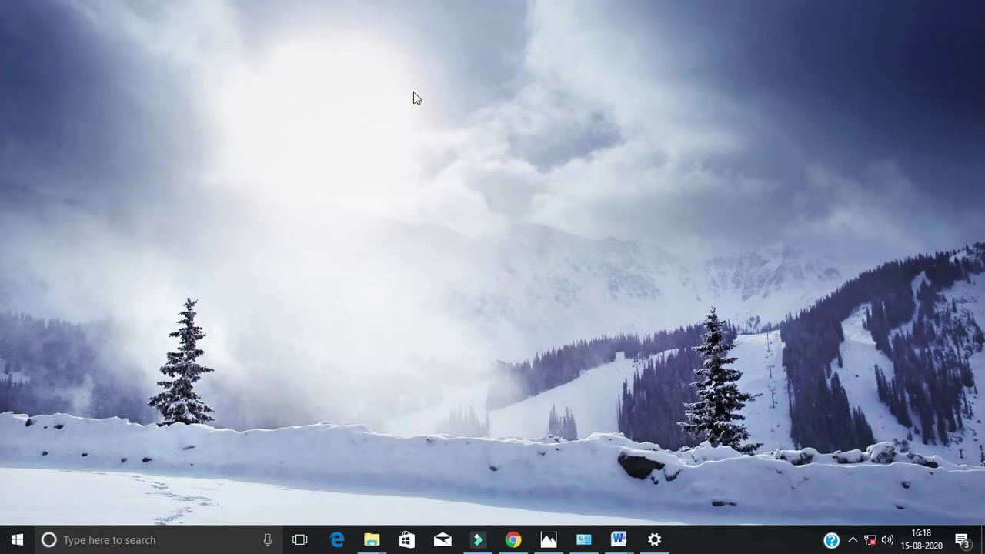
# Show the hidden desktop icons again.
pyautogui.rightClick(420, 155)
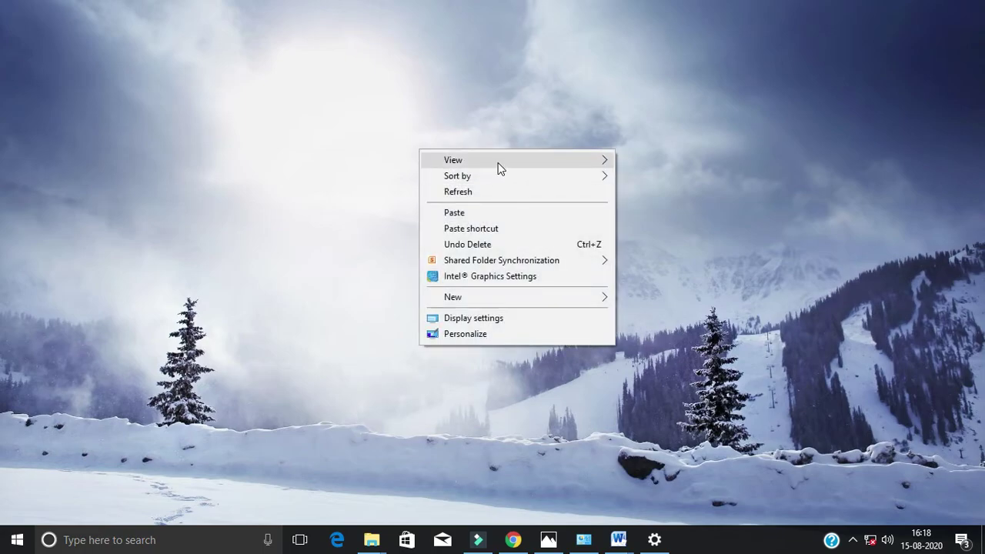
pyautogui.moveTo(501, 168)
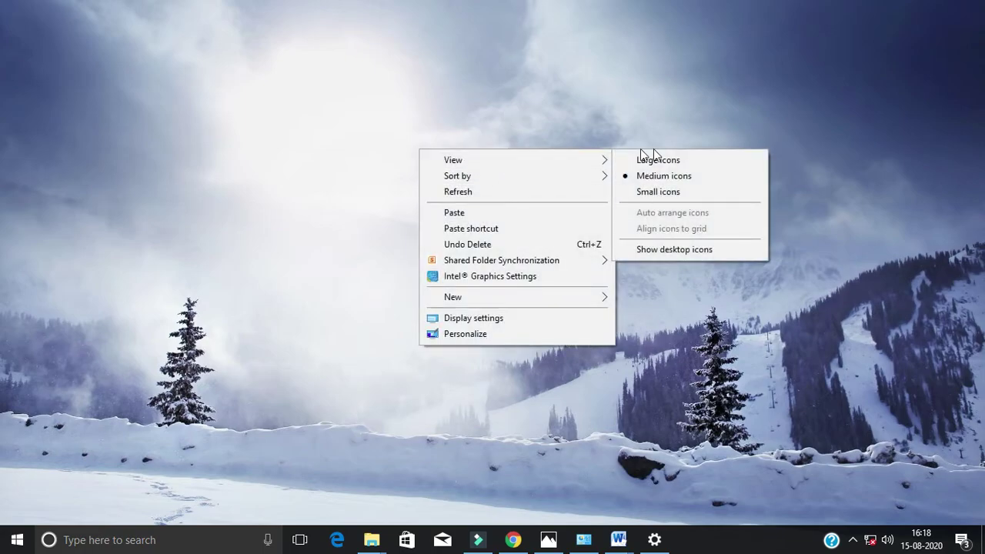
pyautogui.click(684, 252)
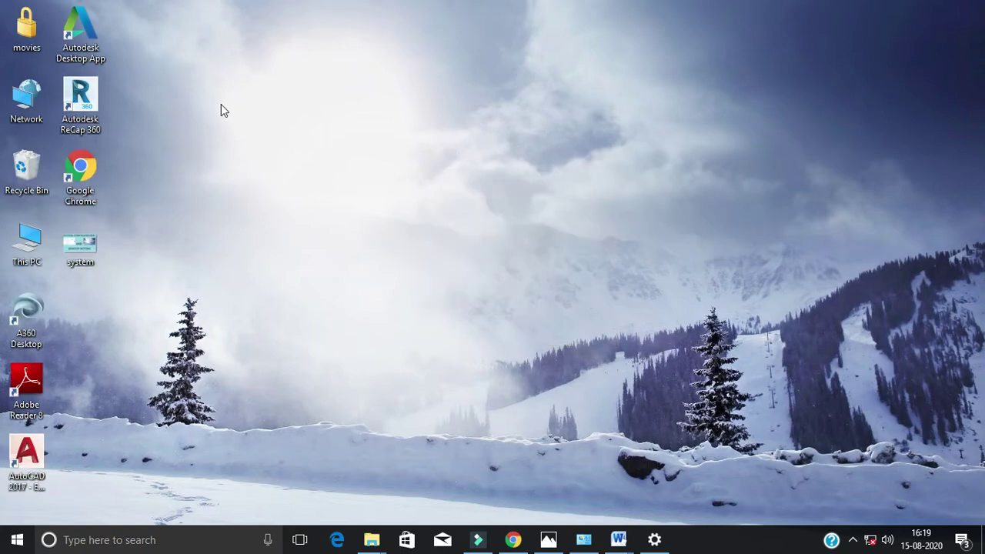
# Set the desktop icon size to Large icons.
pyautogui.rightClick(530, 90)
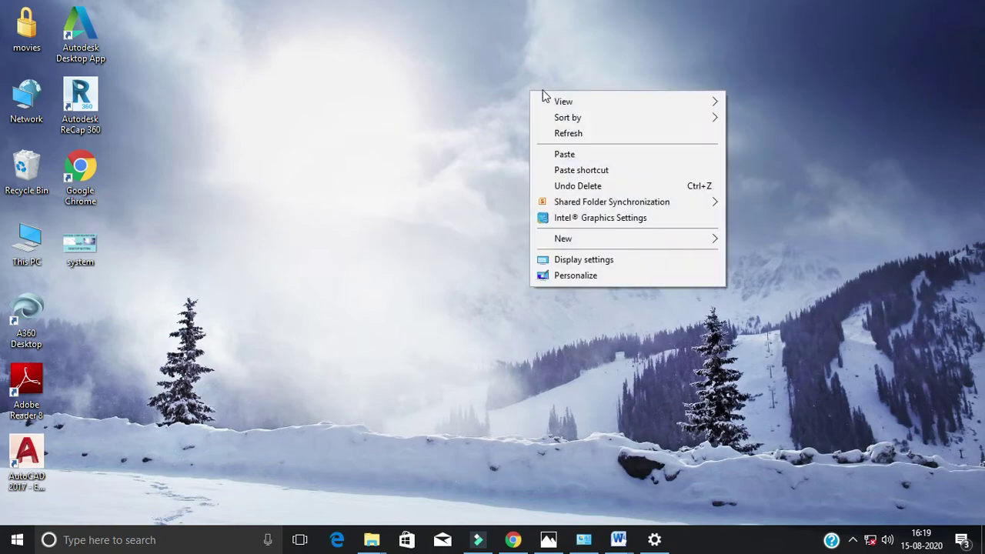
pyautogui.moveTo(587, 103)
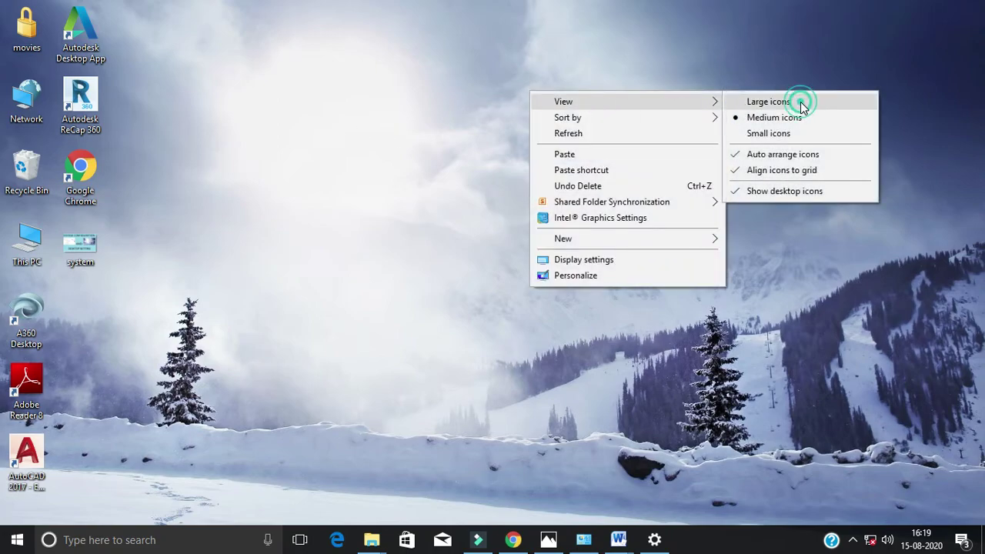
pyautogui.click(800, 101)
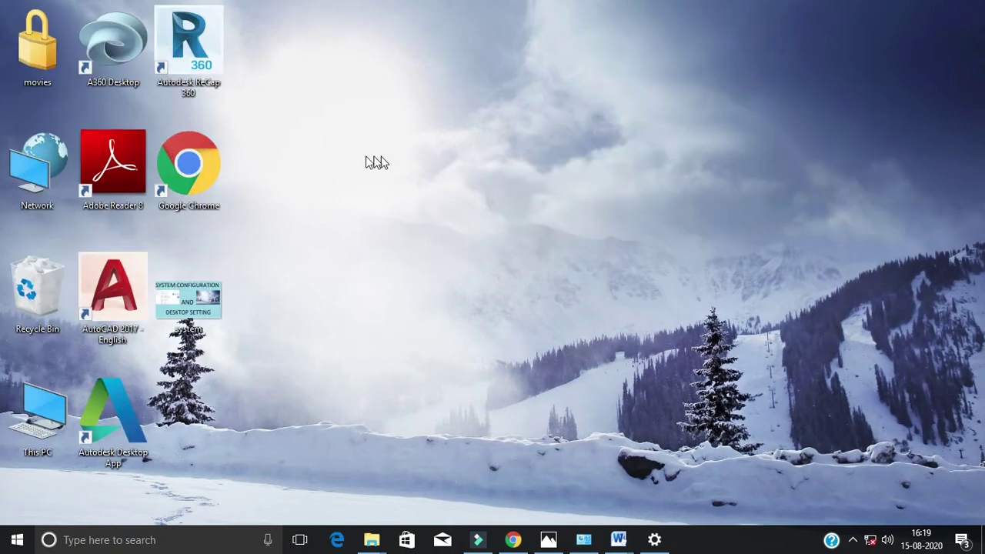
# Set the desktop icon size to Small icons.
pyautogui.rightClick(620, 48)
pyautogui.moveTo(695, 62)
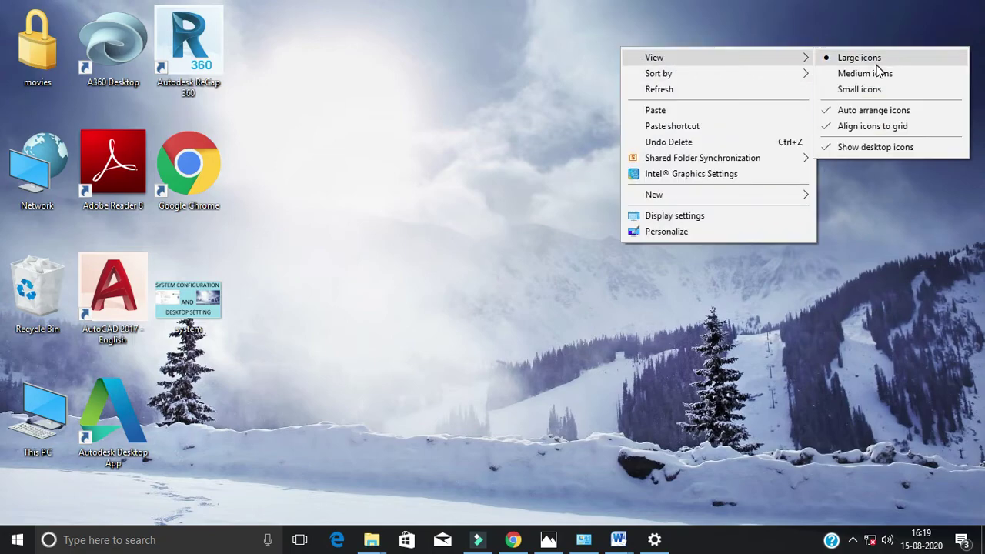
pyautogui.click(872, 91)
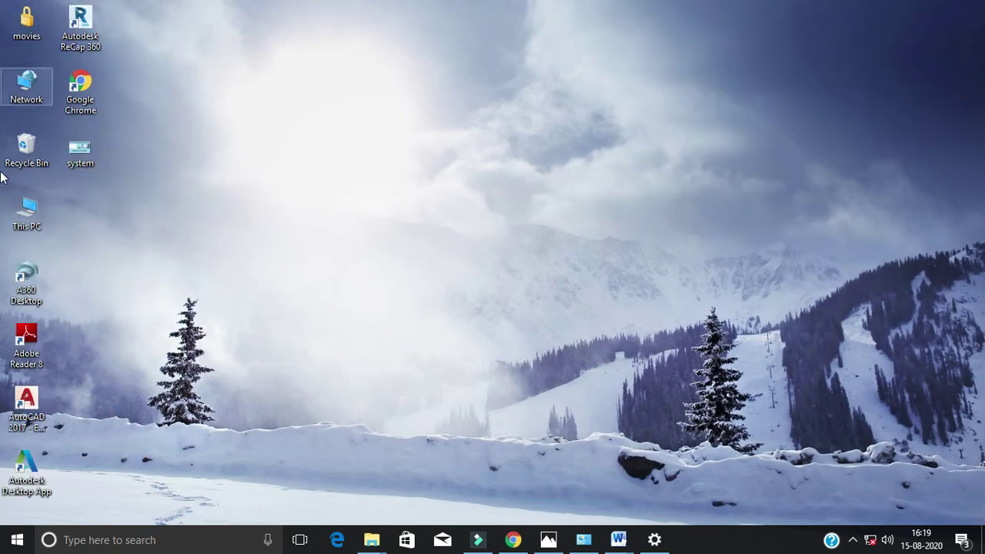
# Set the desktop icon size to Medium icons.
pyautogui.rightClick(581, 50)
pyautogui.moveTo(620, 57)
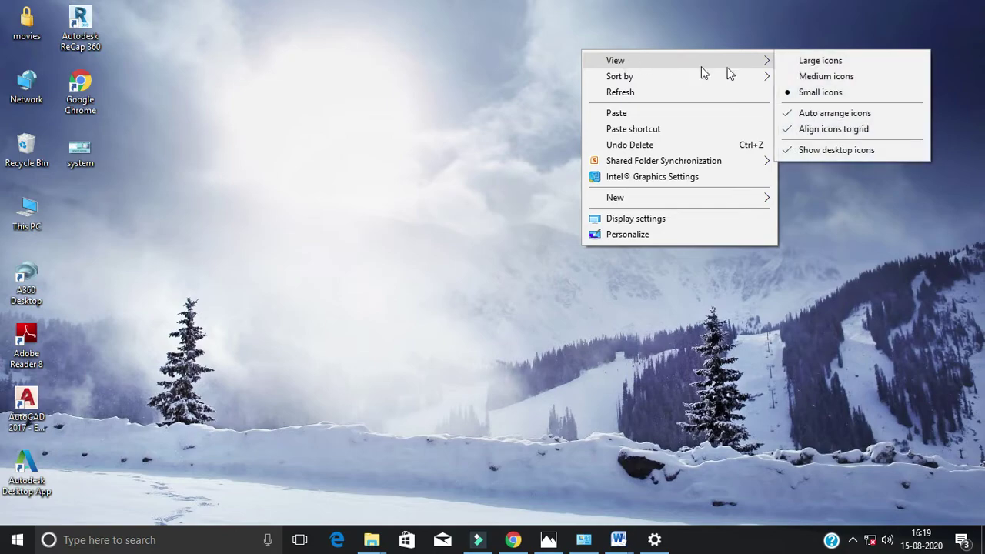
pyautogui.click(855, 77)
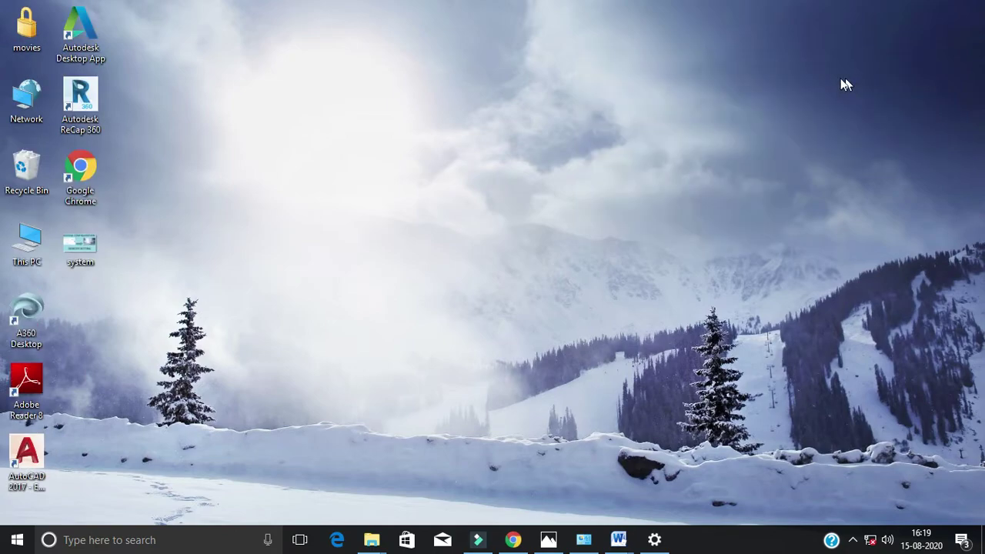
# Try to move the Google Chrome icon to the far side of the desktop while Auto arrange icons is on.
pyautogui.rightClick(540, 55)
pyautogui.moveTo(596, 70)
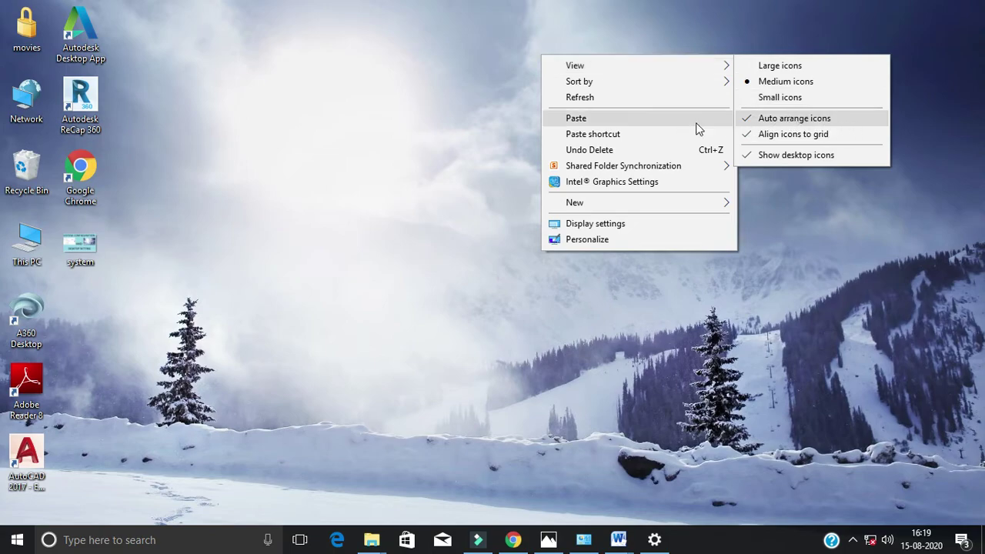
pyautogui.click(491, 124)
pyautogui.moveTo(91, 179); pyautogui.dragTo(839, 185)
# Turn off Auto arrange icons for the desktop.
pyautogui.rightClick(345, 138)
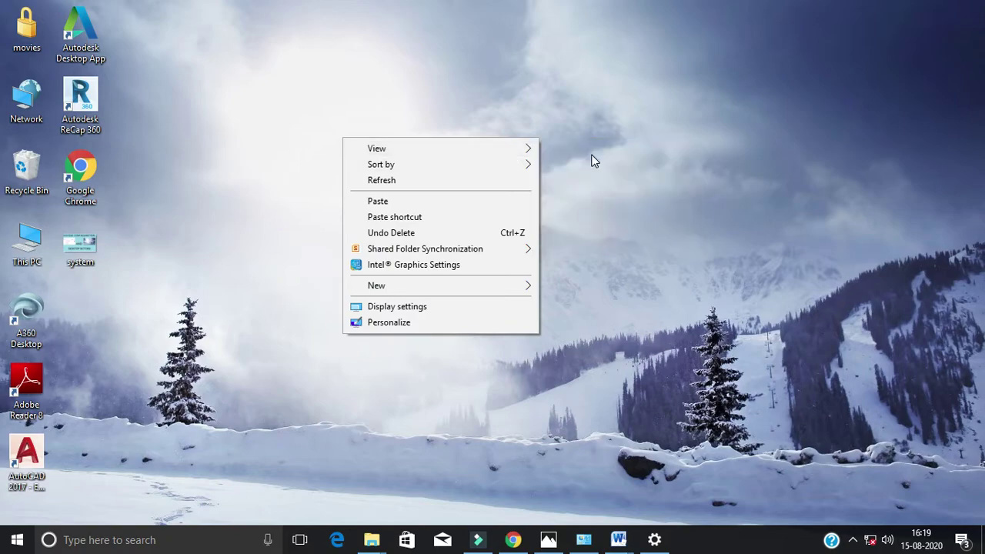
pyautogui.moveTo(517, 150)
pyautogui.click(591, 199)
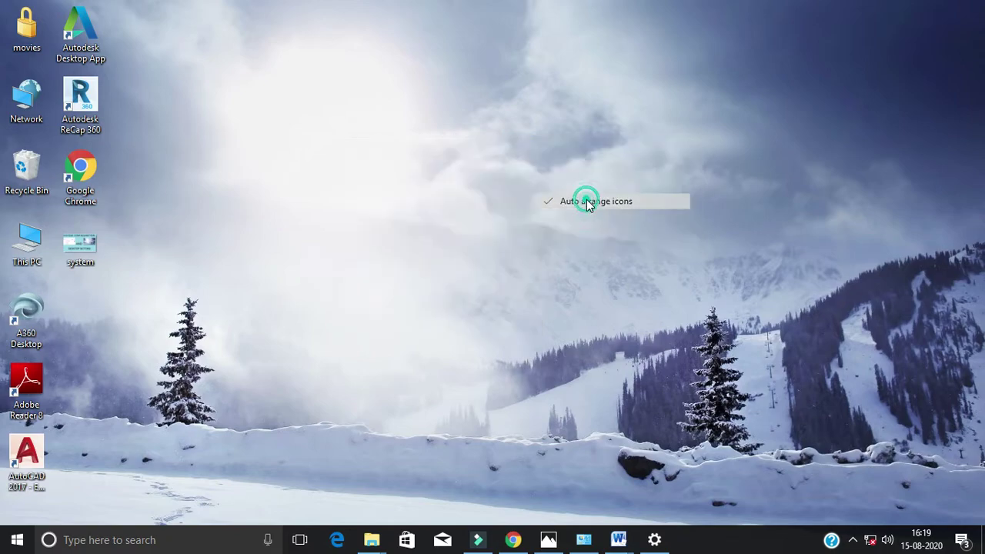
# Move the Google Chrome, system, This PC and Adobe Reader 8 icons to scattered free spots on the desktop.
pyautogui.moveTo(94, 171); pyautogui.dragTo(824, 151)
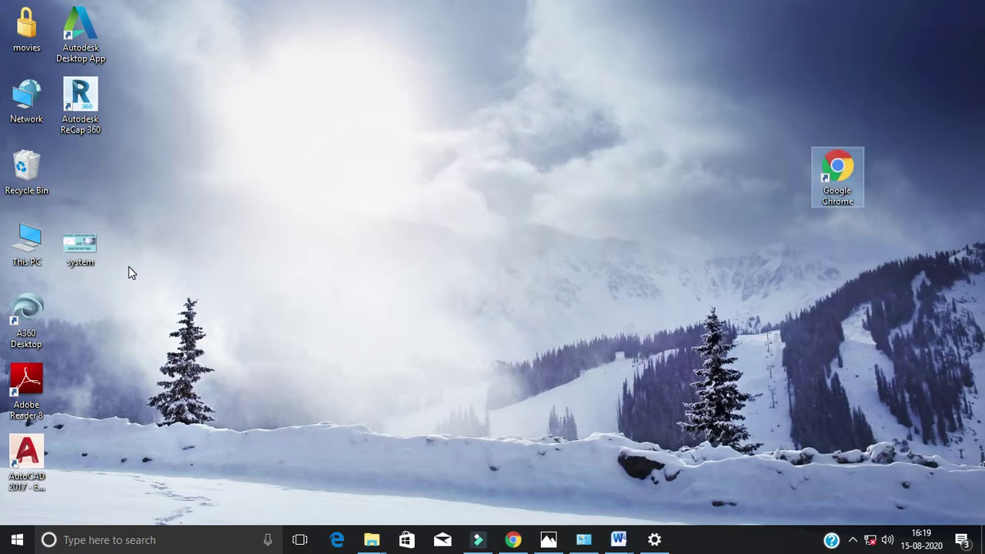
pyautogui.moveTo(85, 256); pyautogui.dragTo(512, 455)
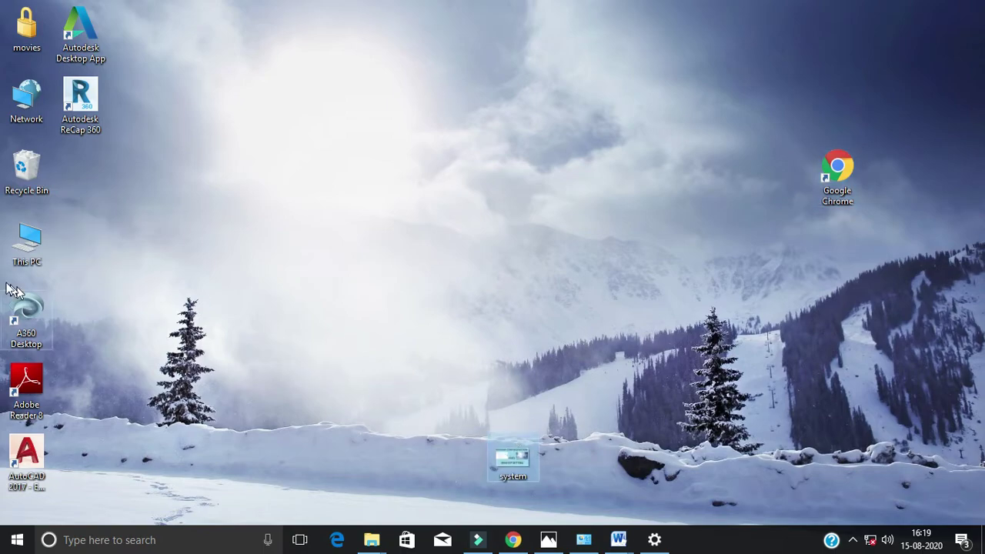
pyautogui.moveTo(26, 243); pyautogui.dragTo(431, 84)
pyautogui.moveTo(42, 375); pyautogui.dragTo(474, 310)
# Turn Auto arrange icons back on so the desktop icons line up in columns.
pyautogui.rightClick(598, 162)
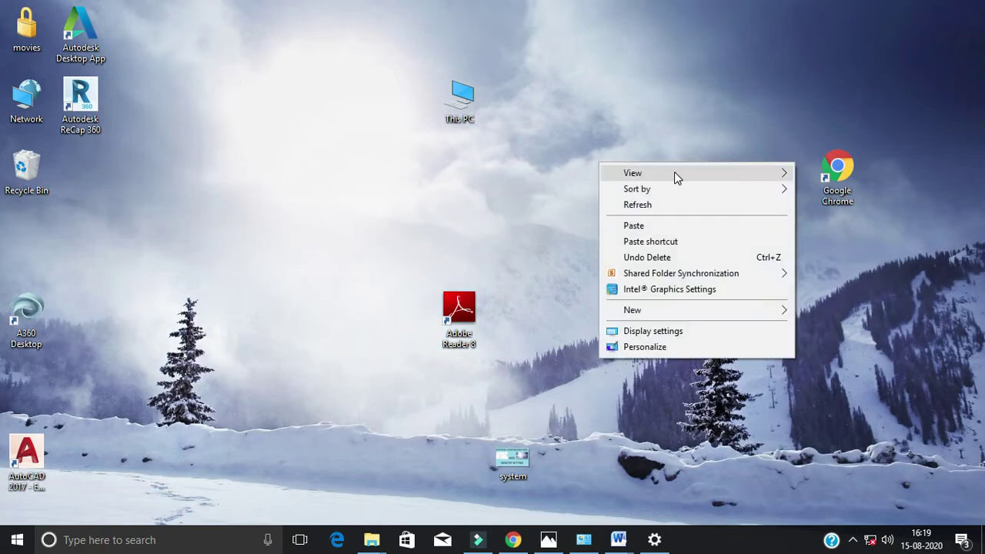
pyautogui.moveTo(685, 174)
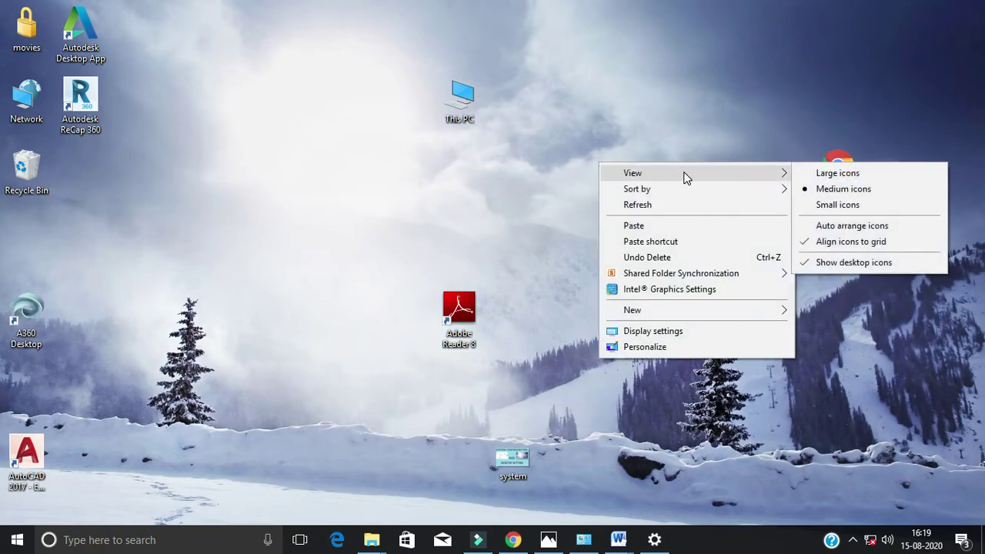
pyautogui.click(848, 226)
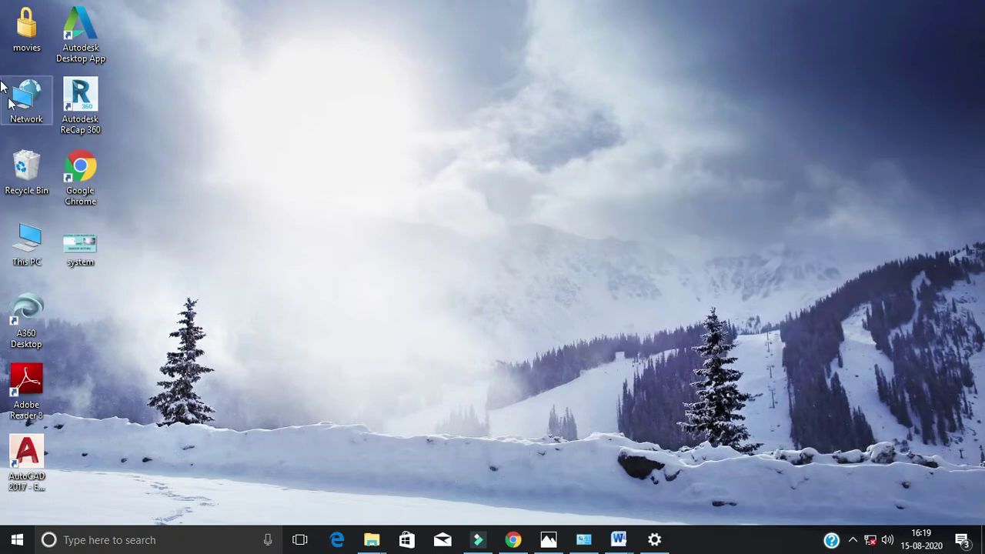
# Create a new folder on the desktop and keep its default name, New folder.
pyautogui.rightClick(307, 171)
pyautogui.moveTo(488, 320)
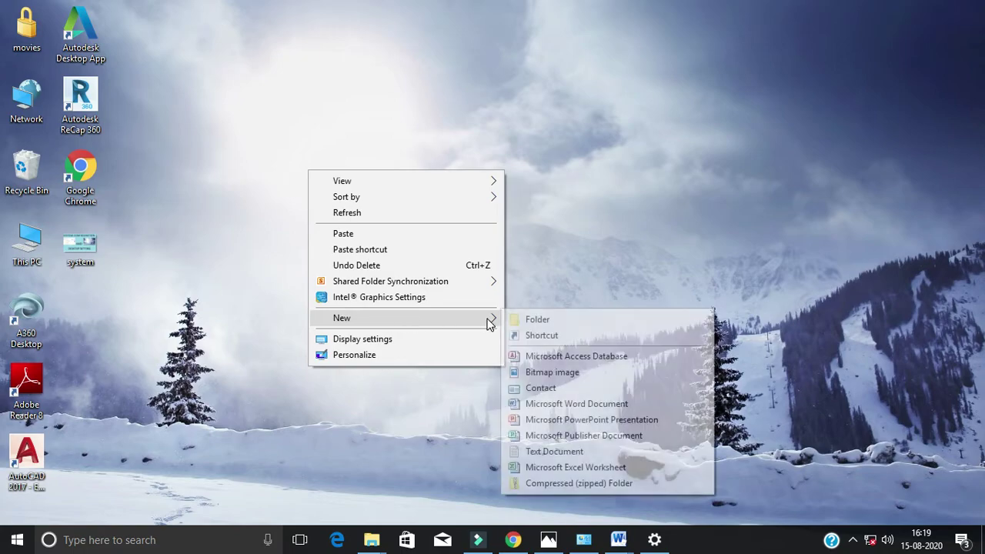
pyautogui.click(529, 319)
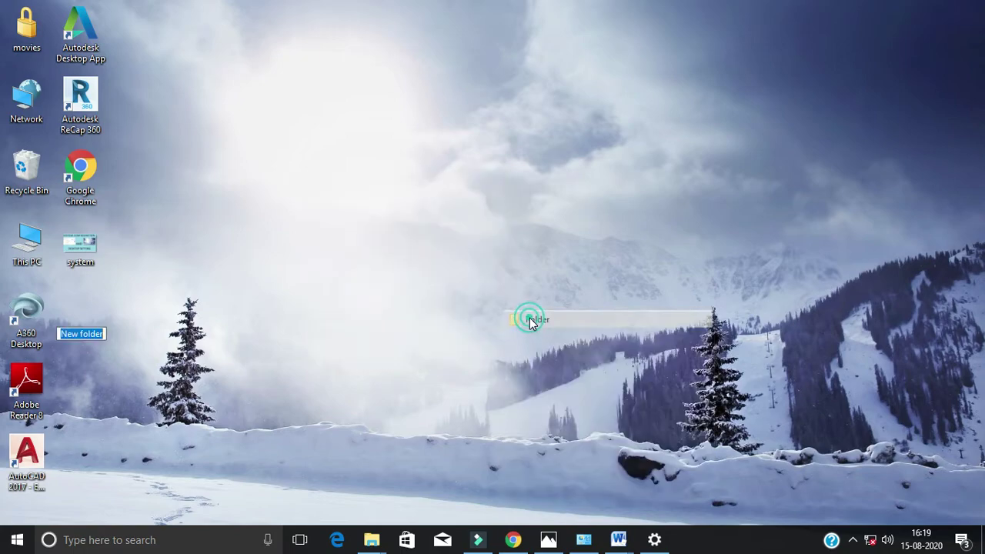
pyautogui.click(177, 333)
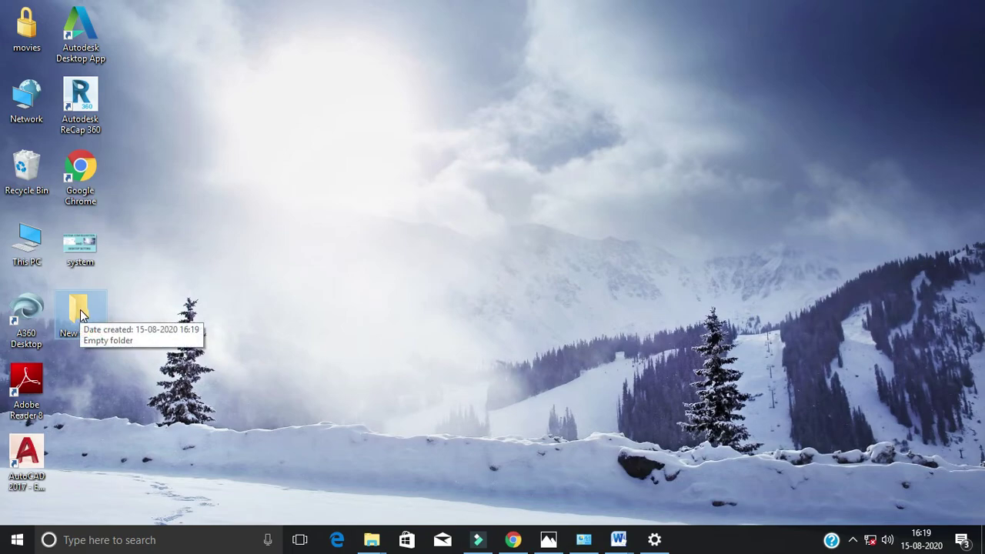
# Open the properties of New folder on the desktop and show its customization settings.
pyautogui.rightClick(80, 316)
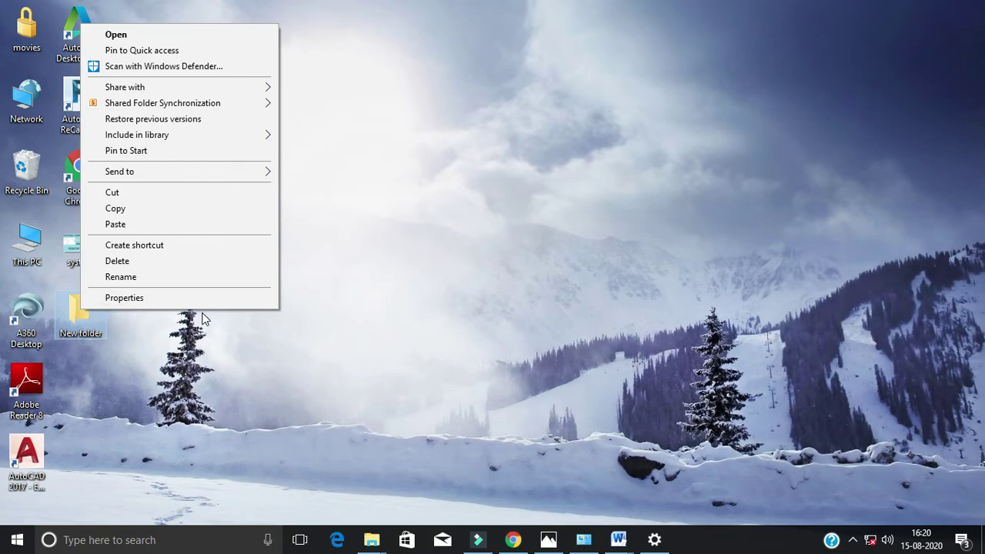
pyautogui.click(202, 339)
pyautogui.rightClick(85, 333)
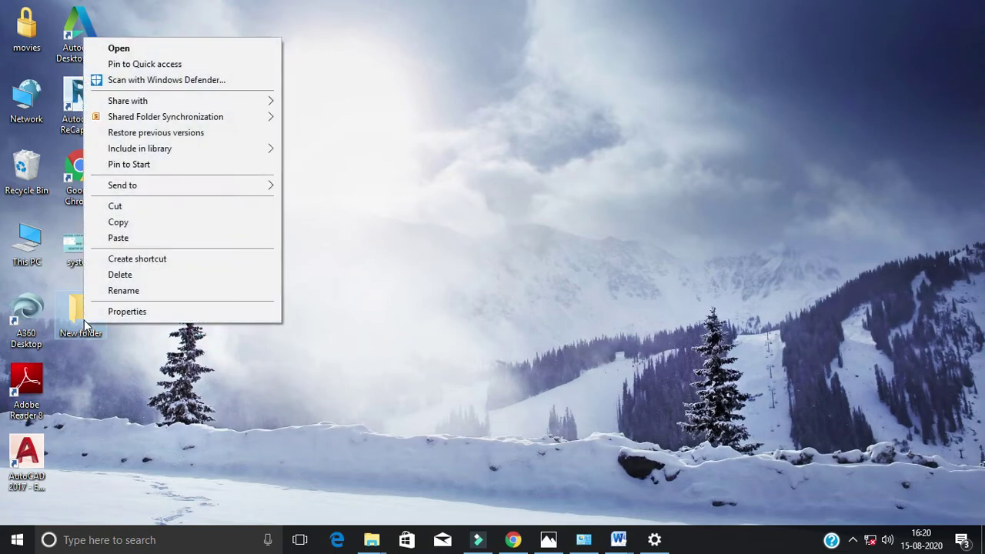
pyautogui.click(149, 311)
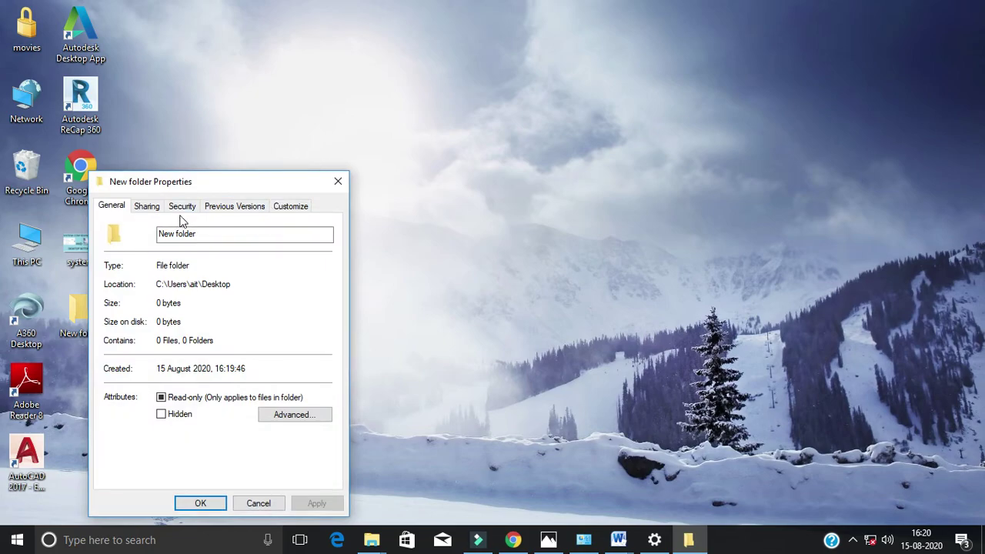
pyautogui.click(288, 206)
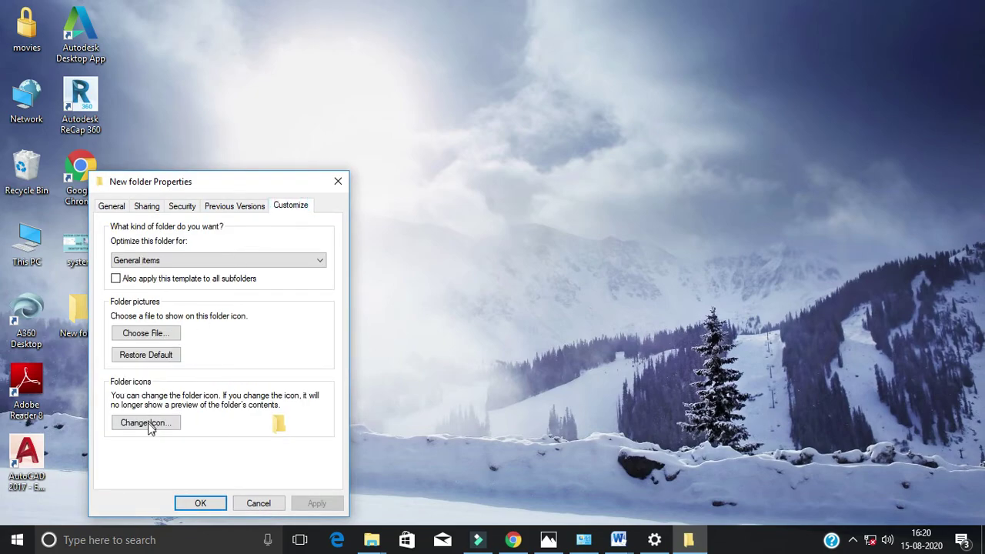
# Change the folder's icon to the disc drive icon from shell32.dll, apply it and close the properties.
pyautogui.click(147, 423)
pyautogui.click(280, 187)
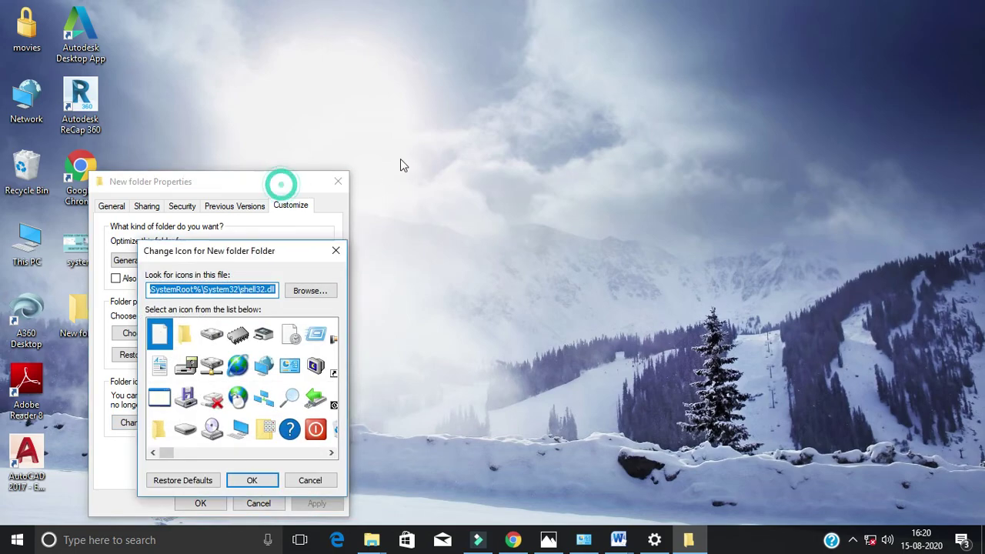
pyautogui.click(214, 433)
pyautogui.click(253, 481)
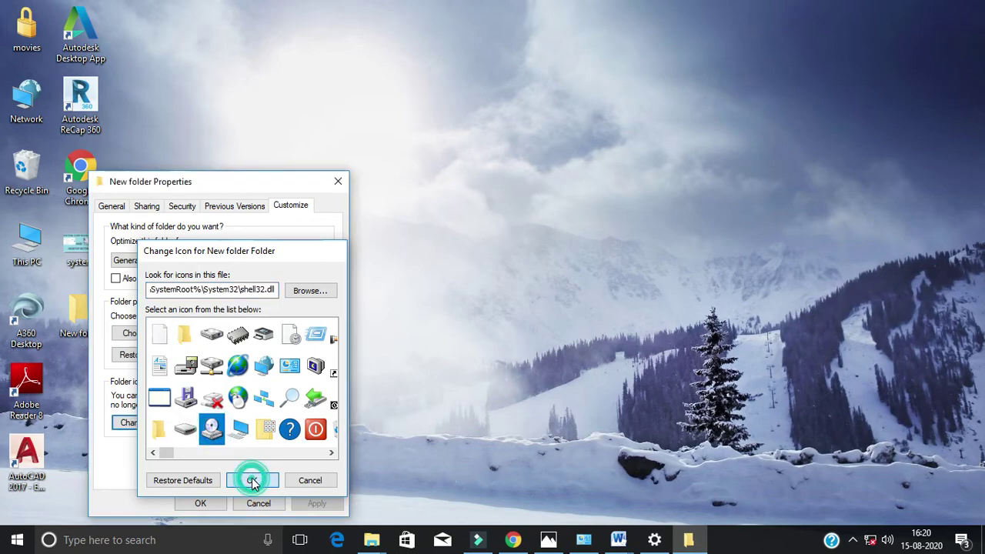
pyautogui.click(310, 503)
pyautogui.click(201, 504)
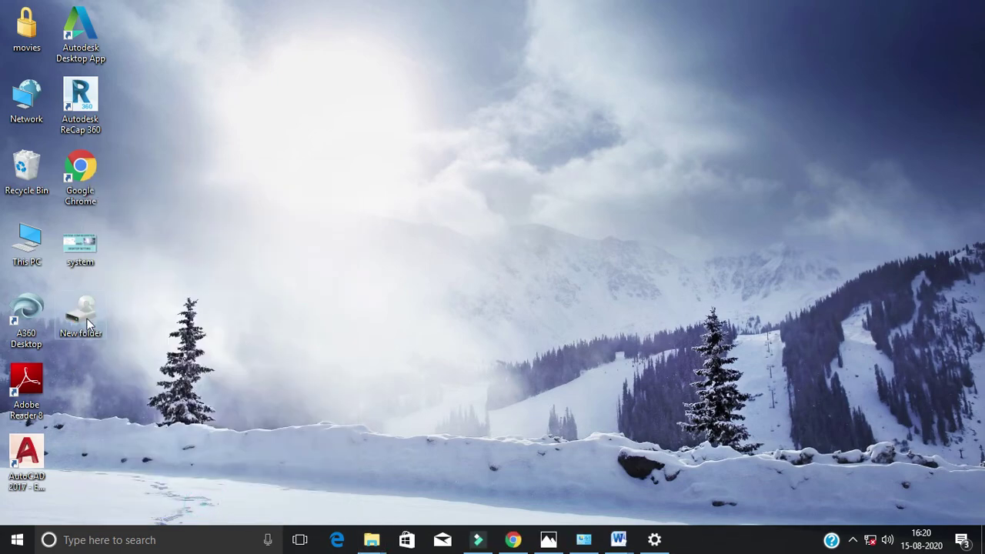